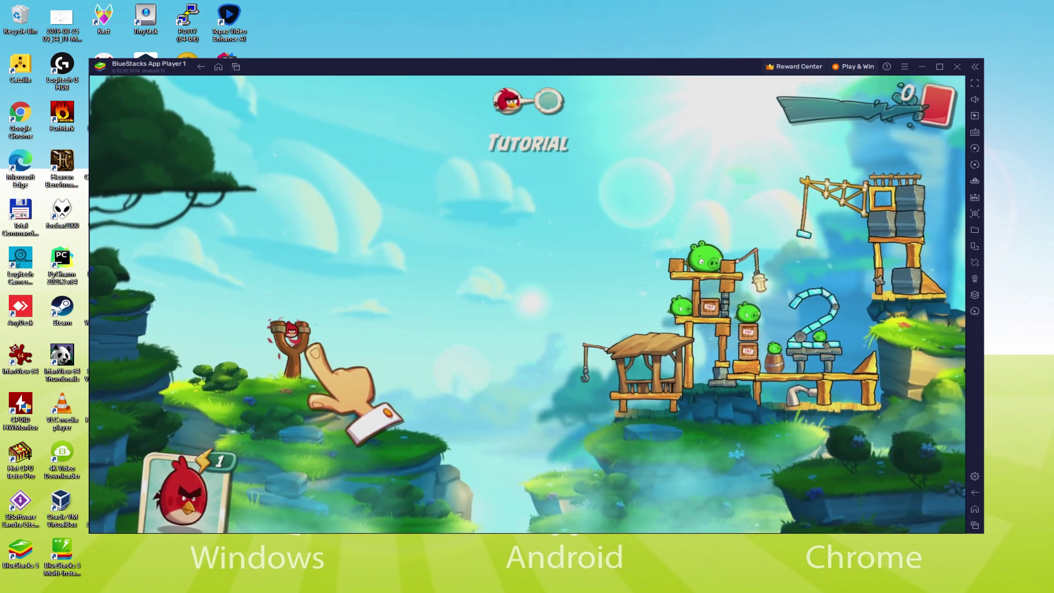
# Step: Fling two birds from the slingshot at the pigs' tower
pyautogui.moveTo(272, 346)
pyautogui.mouseDown()
pyautogui.moveTo(137, 412)
pyautogui.moveTo(147, 438)
pyautogui.mouseUp()
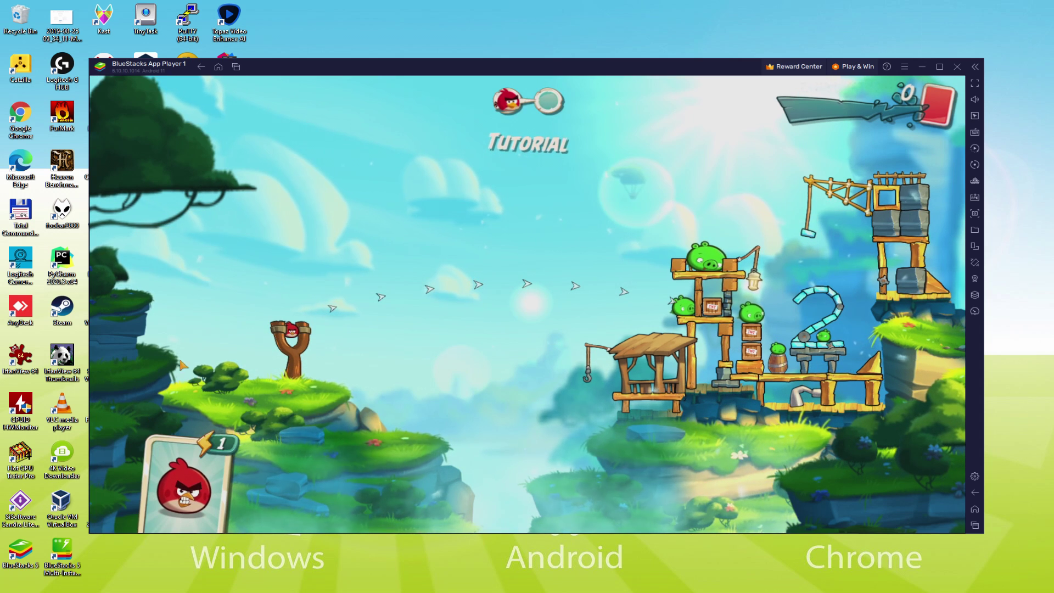
pyautogui.moveTo(148, 438)
pyautogui.mouseDown()
pyautogui.moveTo(199, 397)
pyautogui.moveTo(129, 394)
pyautogui.mouseUp()
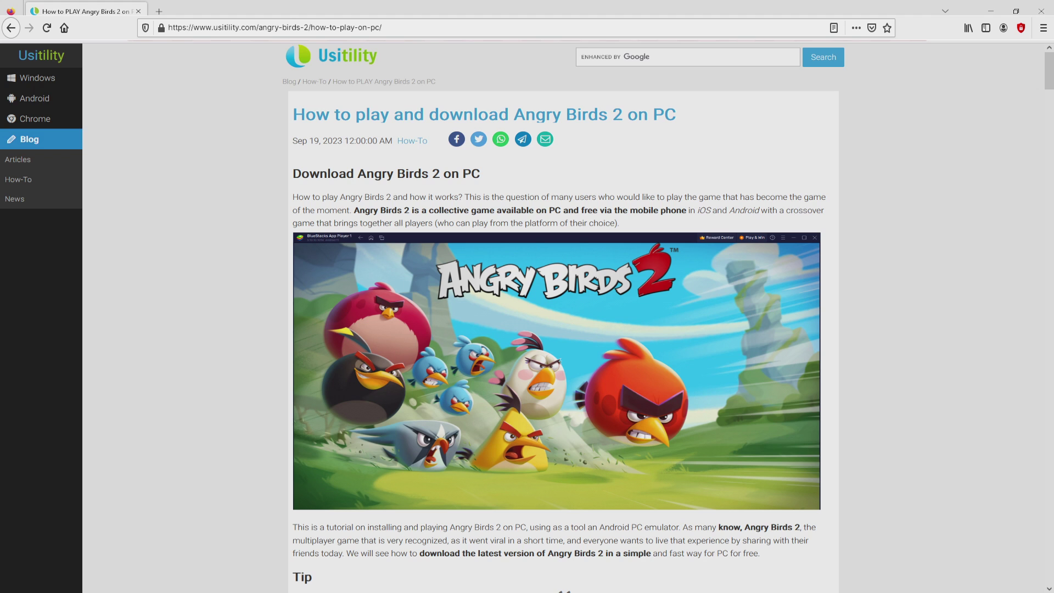
pyautogui.scroll(-3, 557, 330)
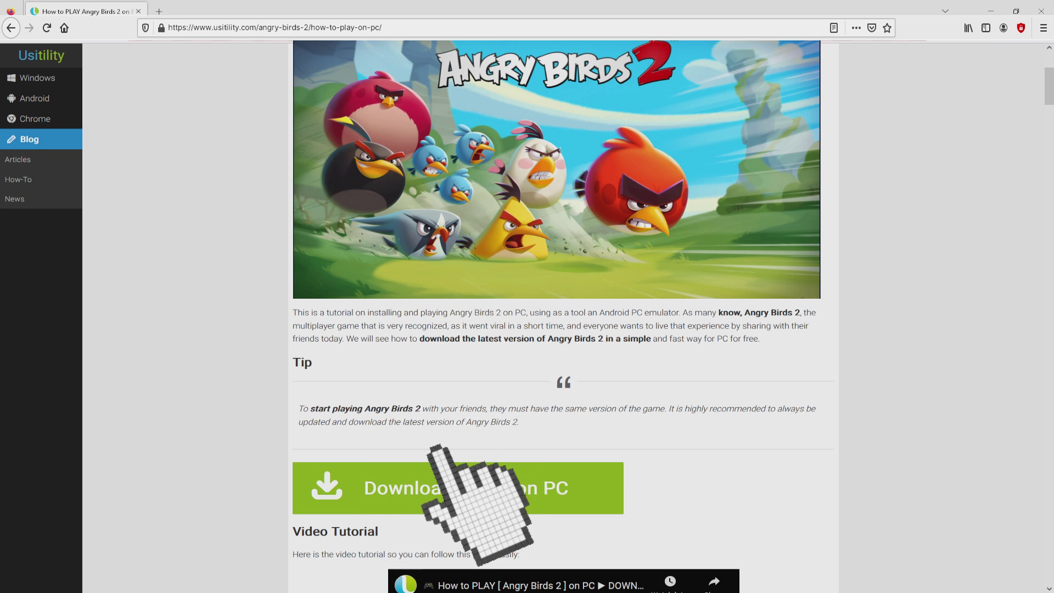
# Step: Download the BlueStacks installer from the Angry Birds 2 PC page and run it
pyautogui.click(436, 451)
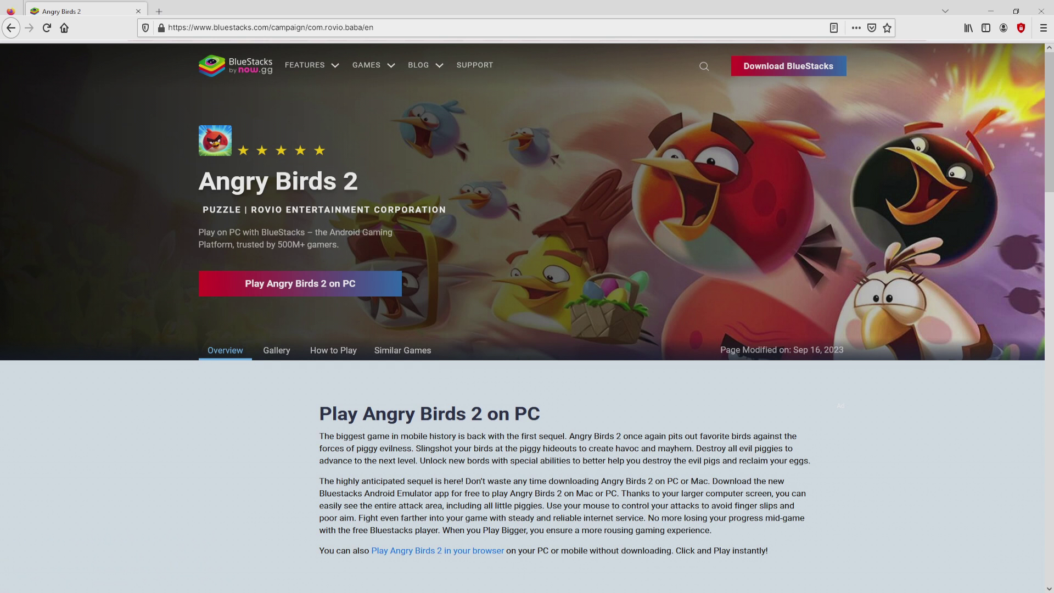
pyautogui.scroll(-5, 527, 330)
pyautogui.scroll(-5, 527, 329)
pyautogui.scroll(-3, 527, 330)
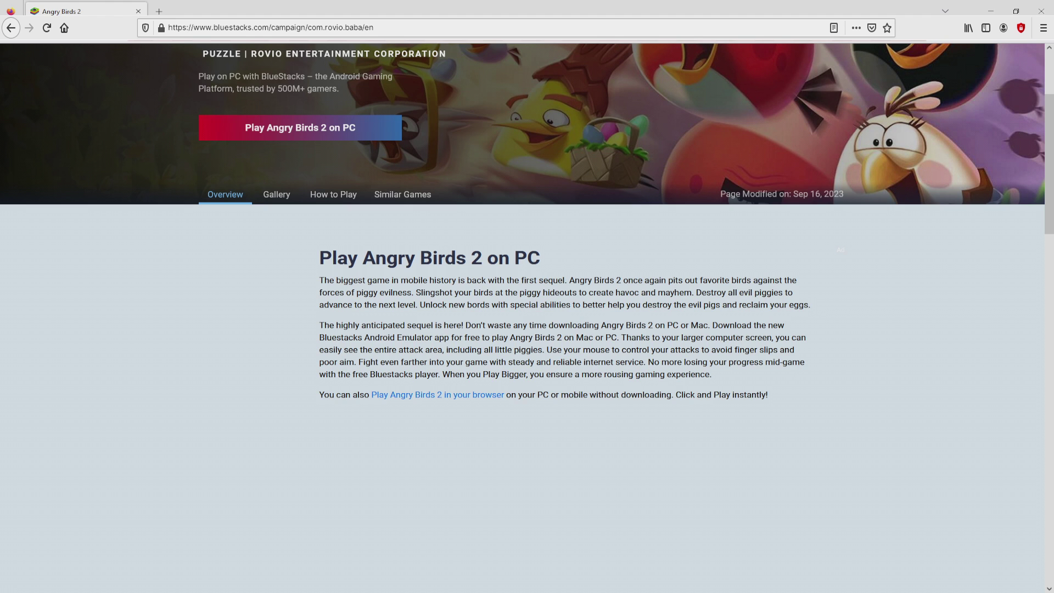
pyautogui.scroll(3, 527, 329)
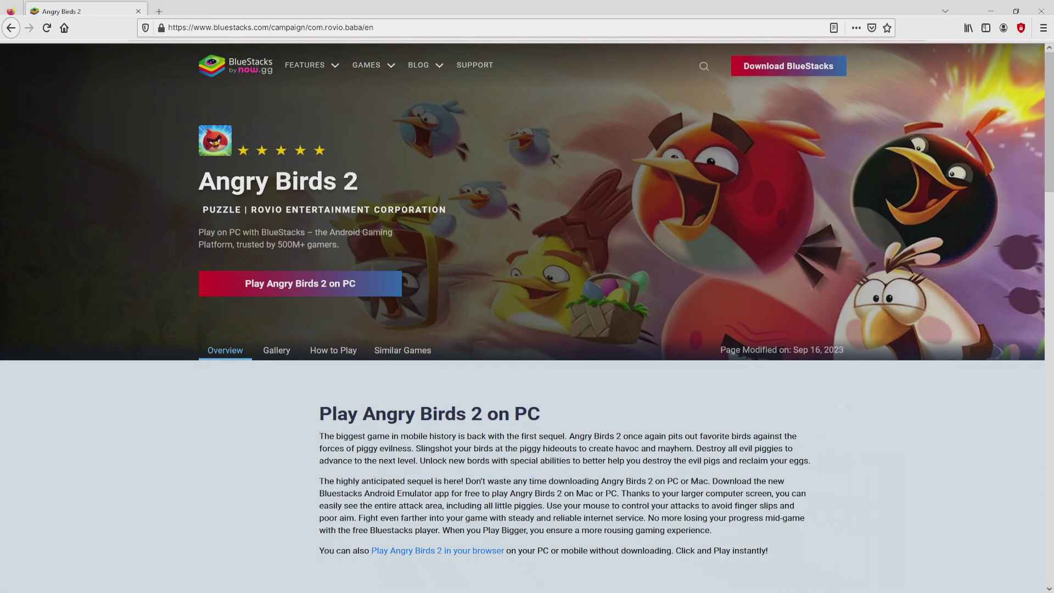
pyautogui.click(301, 284)
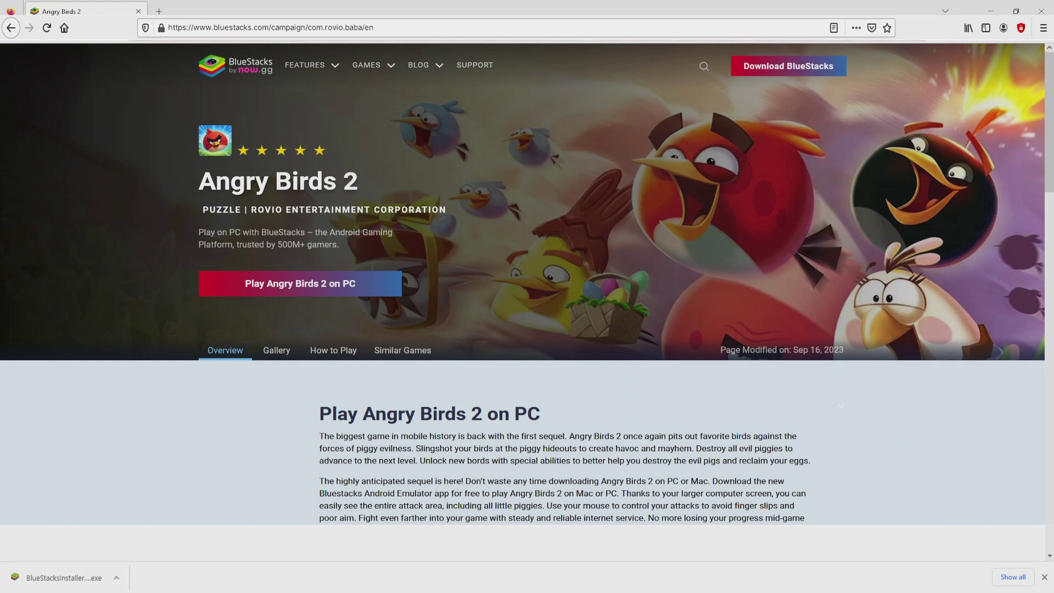
pyautogui.click(65, 577)
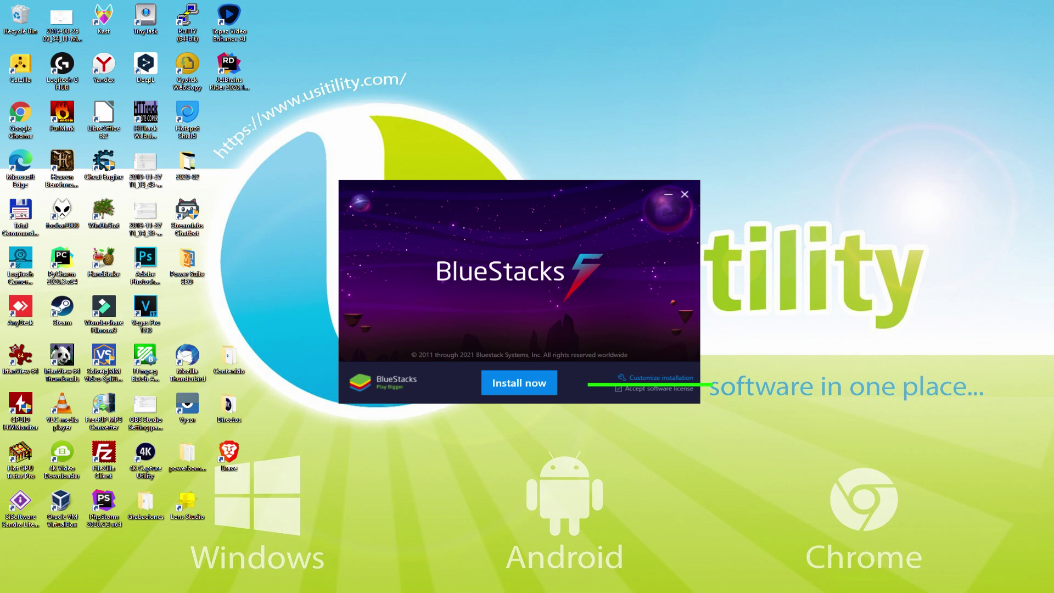
# Step: Check the BlueStacks data path under Customize installation, then install with defaults
pyautogui.click(641, 378)
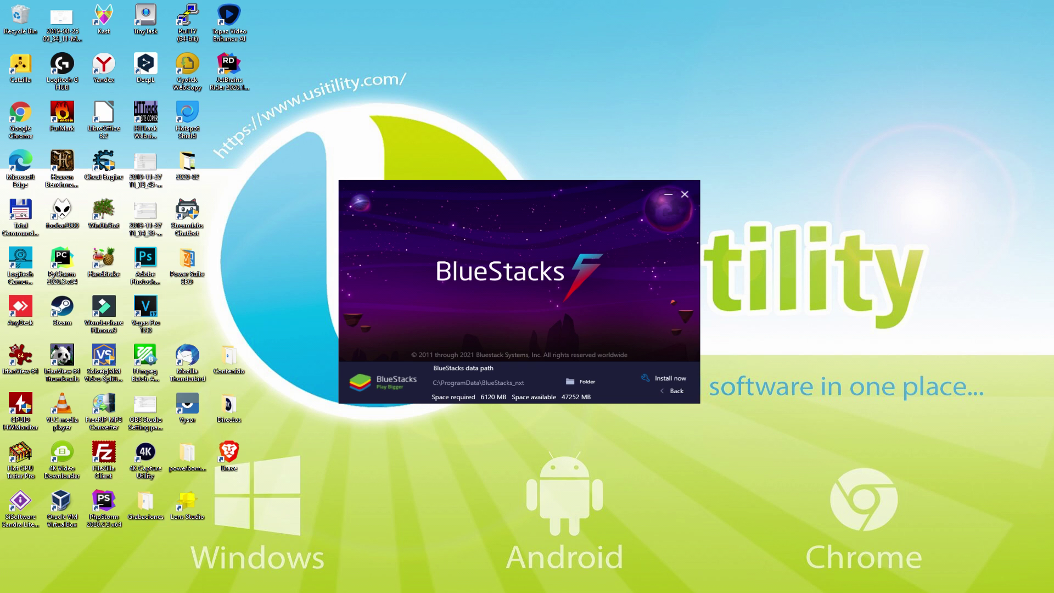
pyautogui.click(669, 383)
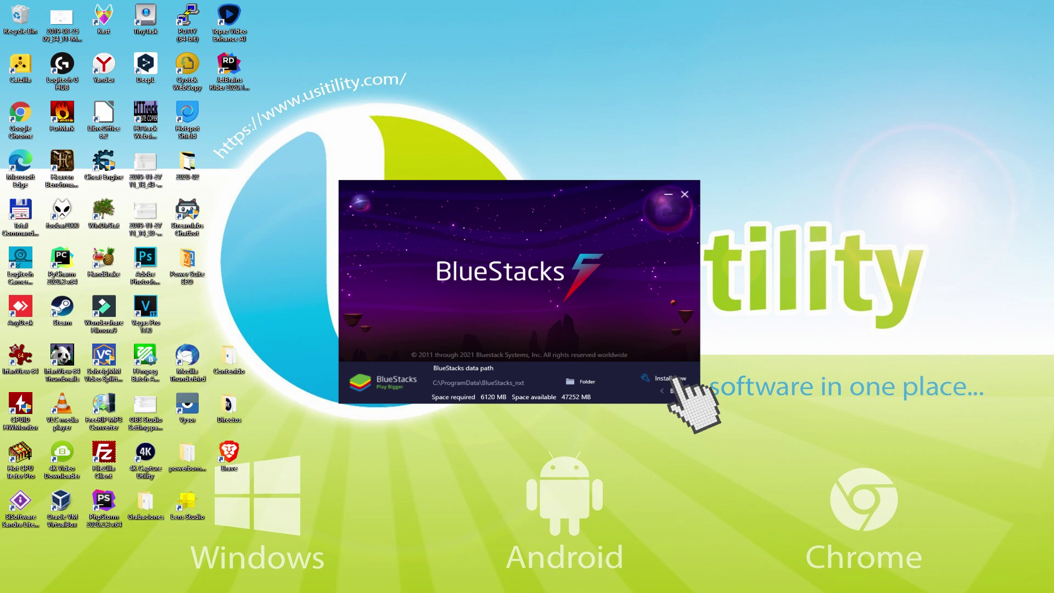
pyautogui.click(519, 381)
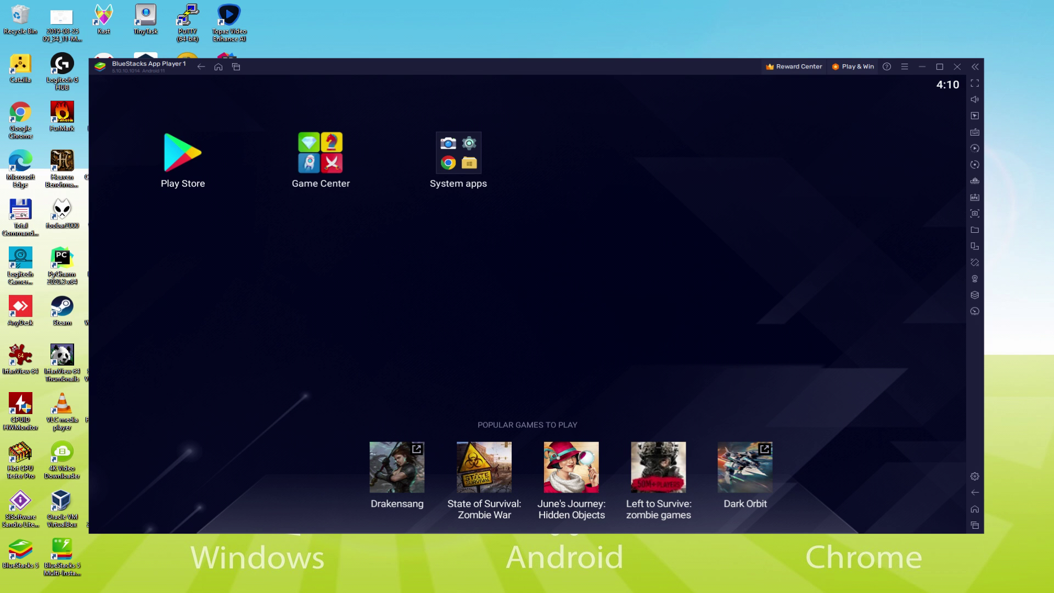
# Step: Open Google Play in the emulator and sign in to the Google account
pyautogui.click(183, 161)
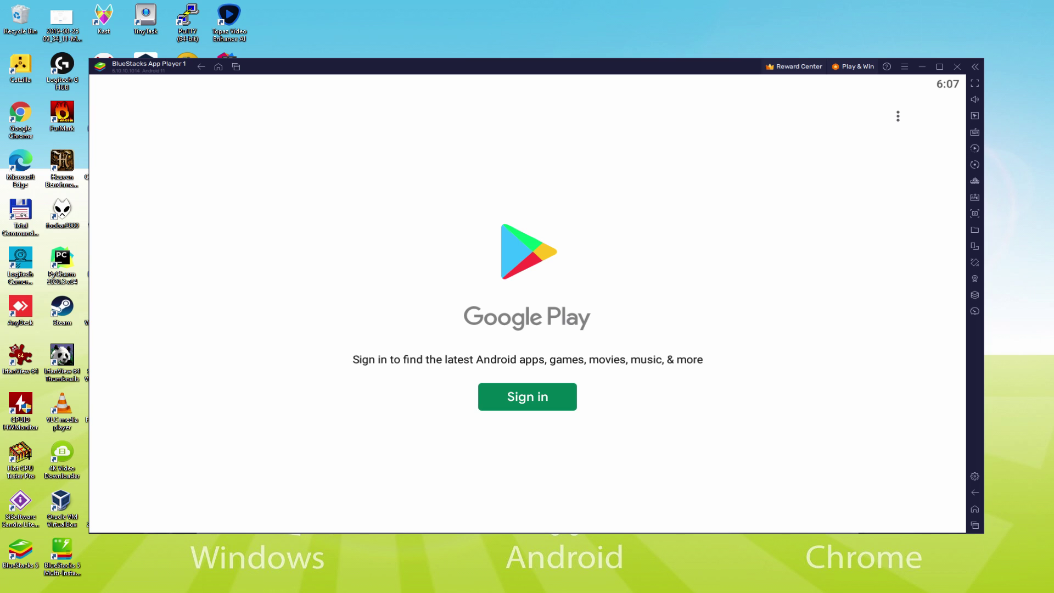
pyautogui.click(528, 398)
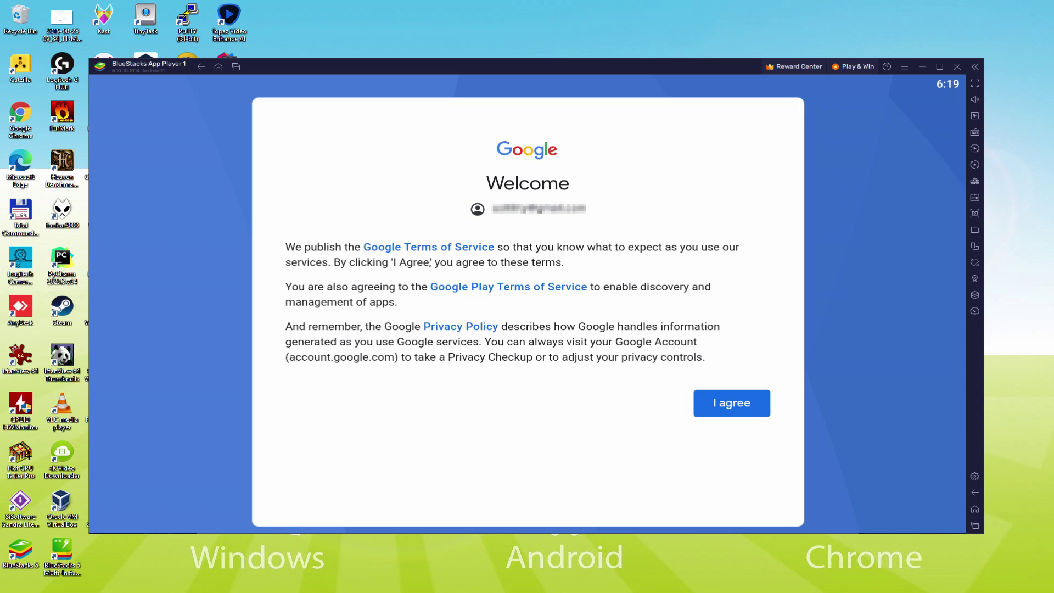
# Step: Accept the Google terms and confirm services with Google Drive backup turned off
pyautogui.click(731, 402)
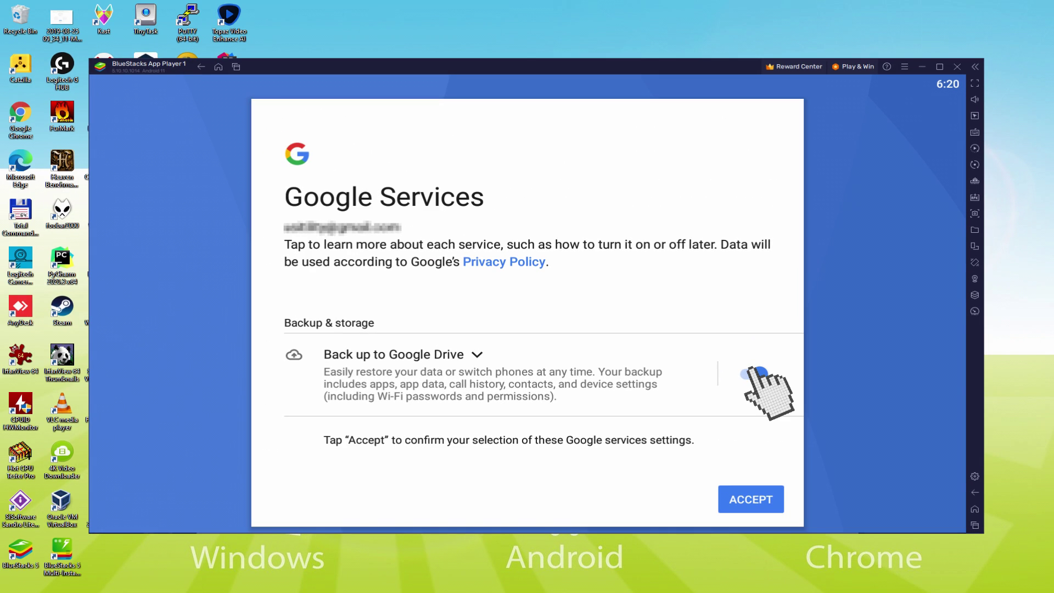
pyautogui.click(756, 375)
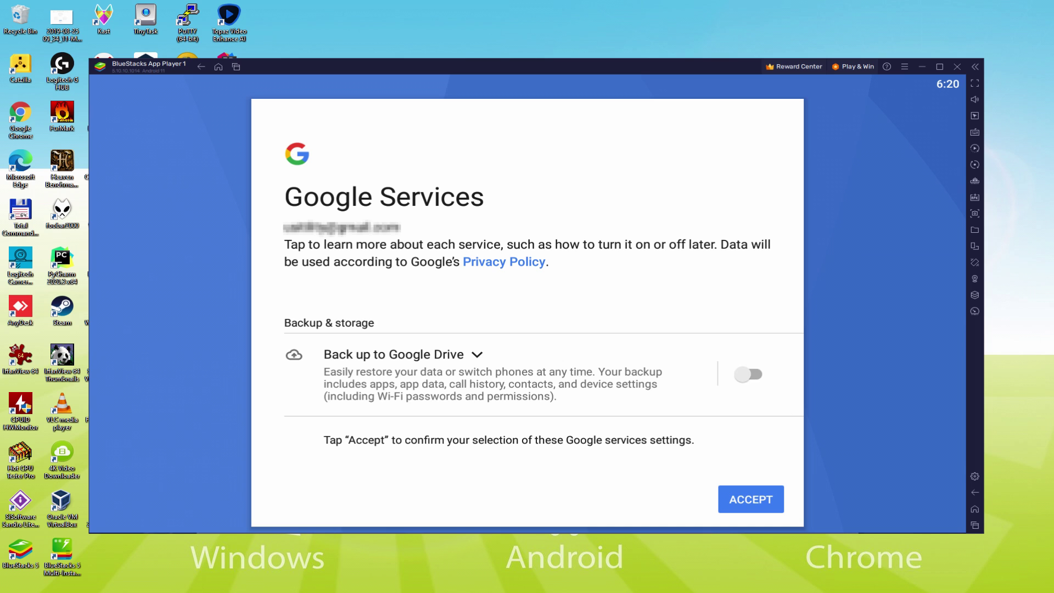
pyautogui.click(751, 499)
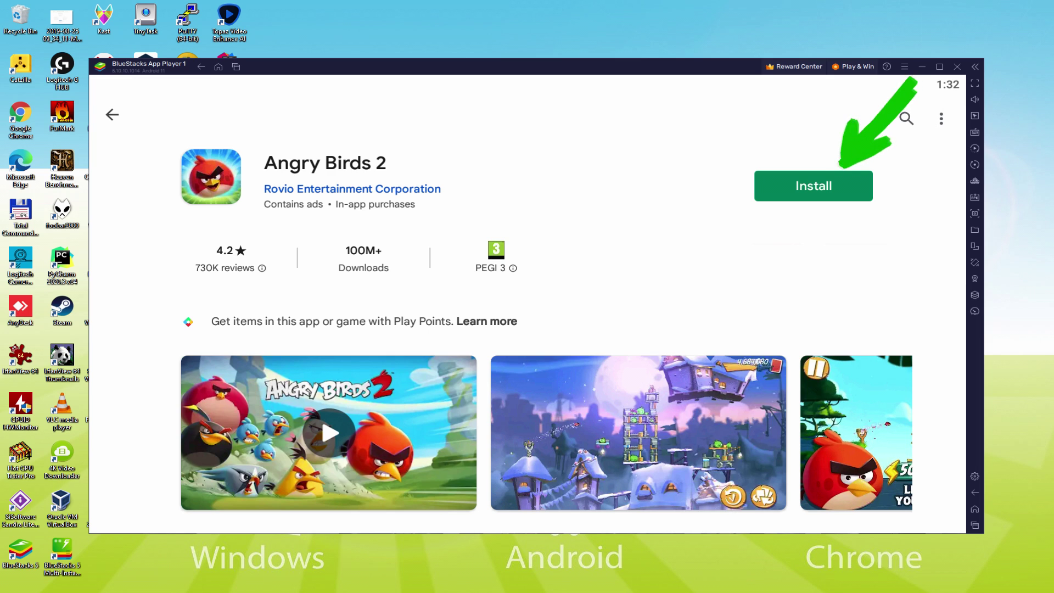
# Step: Install Angry Birds 2 from its store page and return to the home screen
pyautogui.click(814, 185)
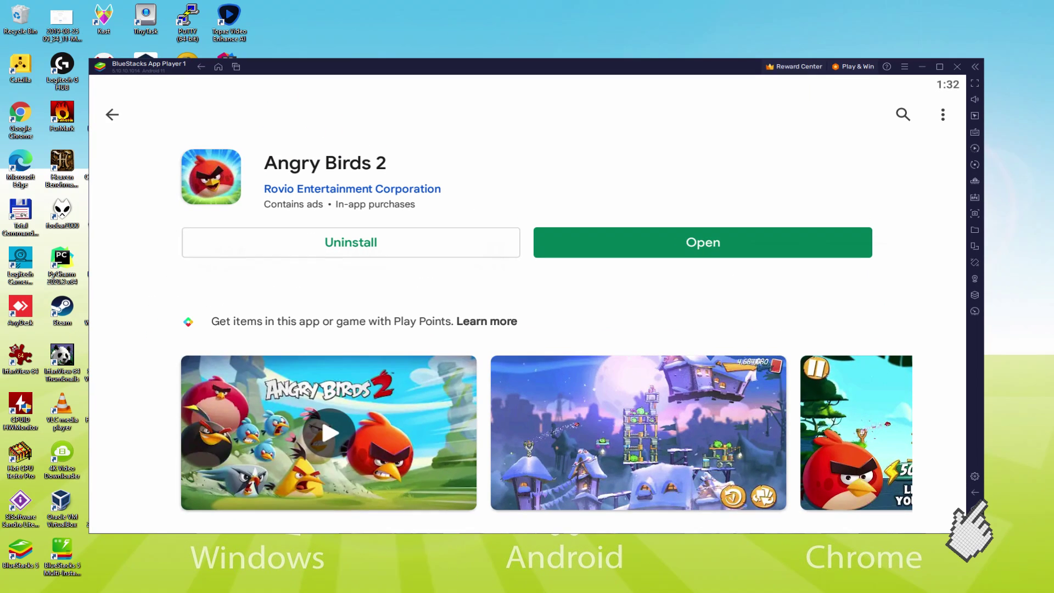
pyautogui.click(975, 509)
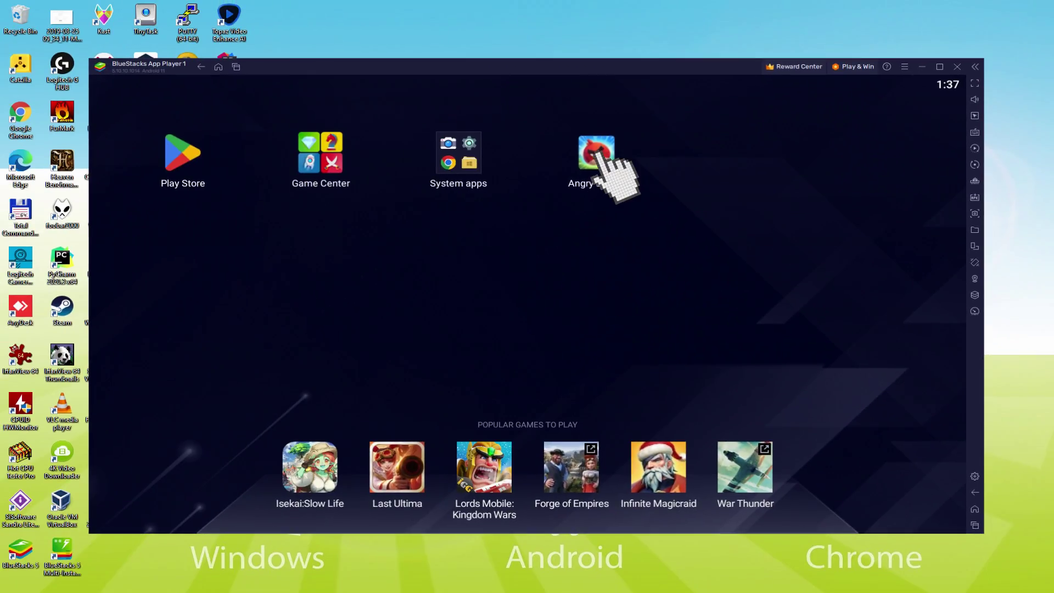
# Step: Launch Angry Birds 2 from its home screen icon
pyautogui.click(609, 157)
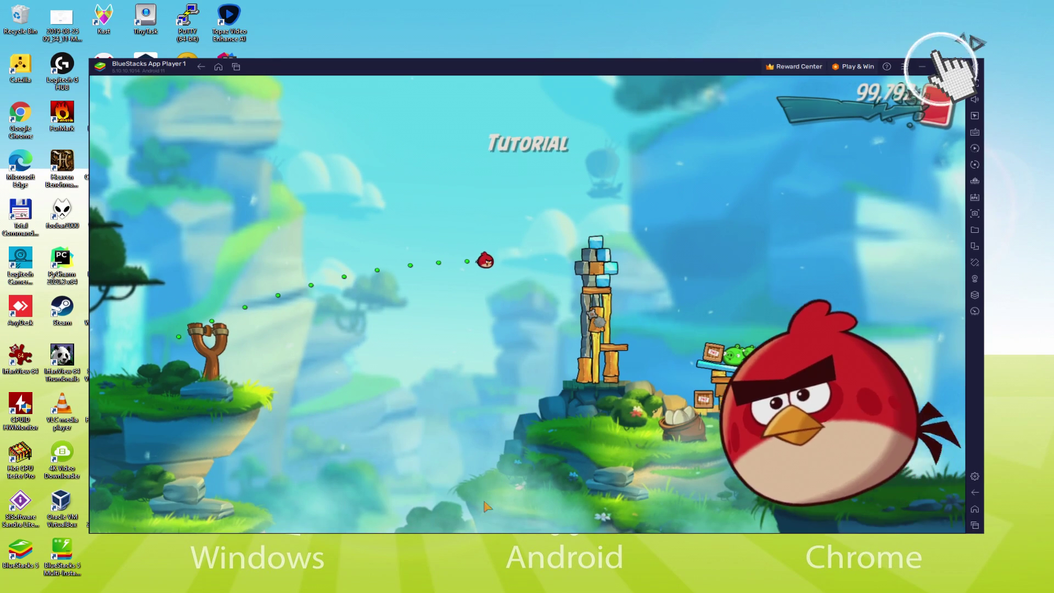
# Step: Maximize, restore, then switch the emulator window to full screen
pyautogui.click(845, 123)
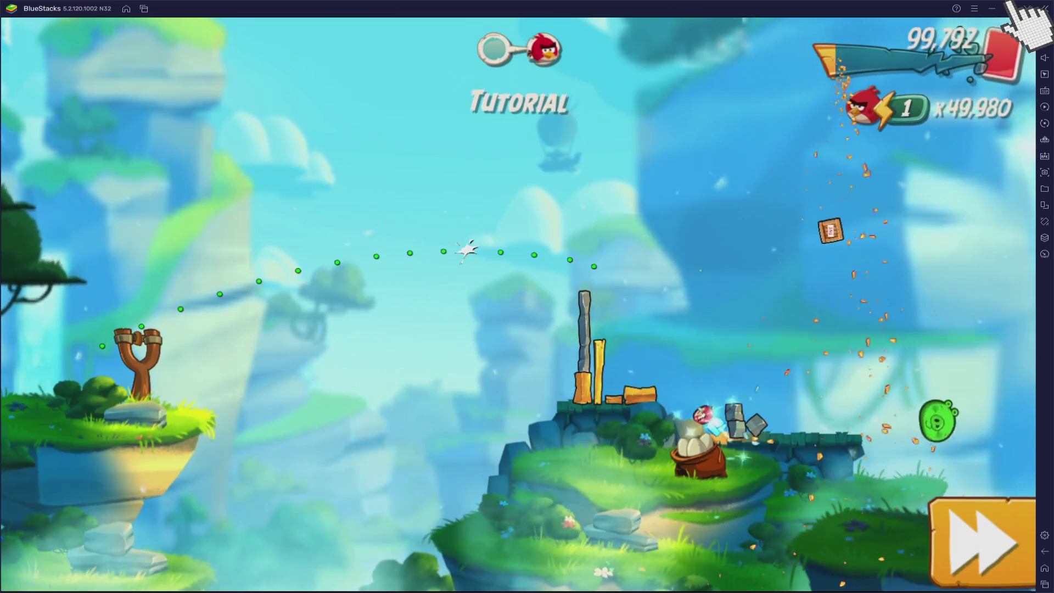
pyautogui.click(1012, 9)
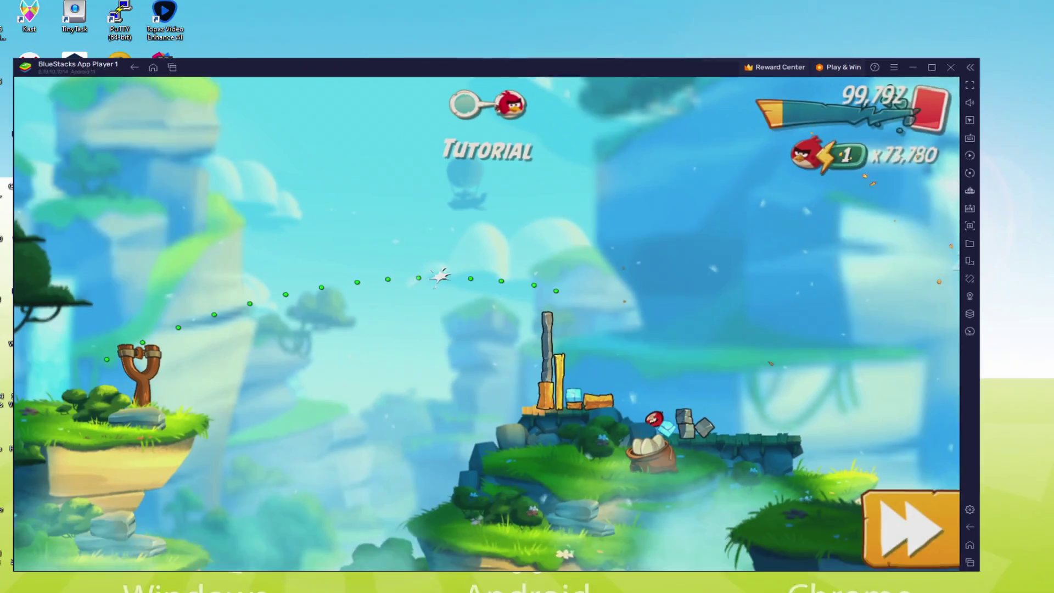
pyautogui.click(970, 85)
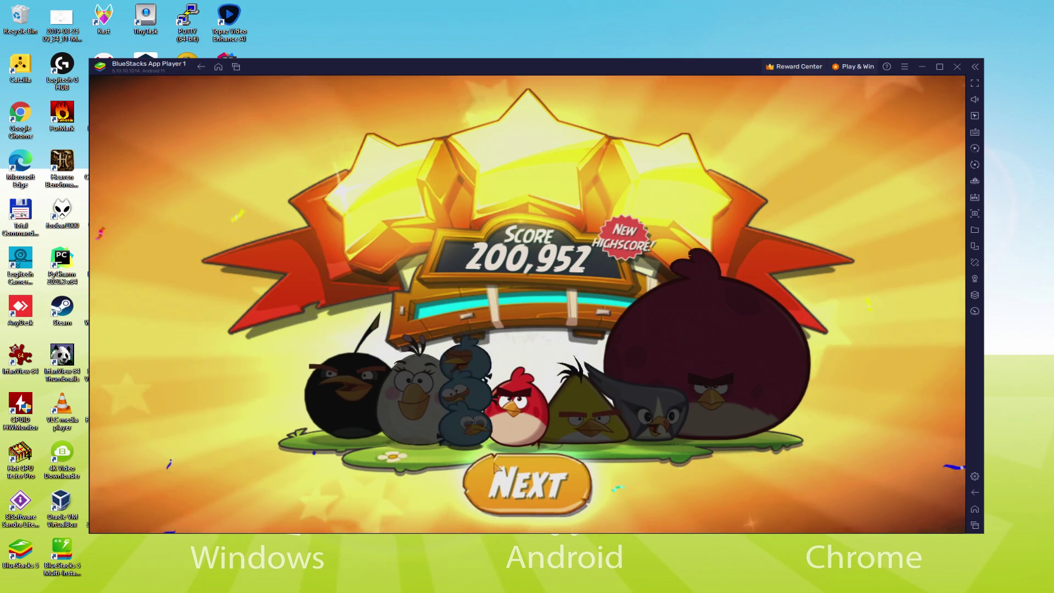
# Step: Continue past the score screen and start the next level
pyautogui.click(527, 484)
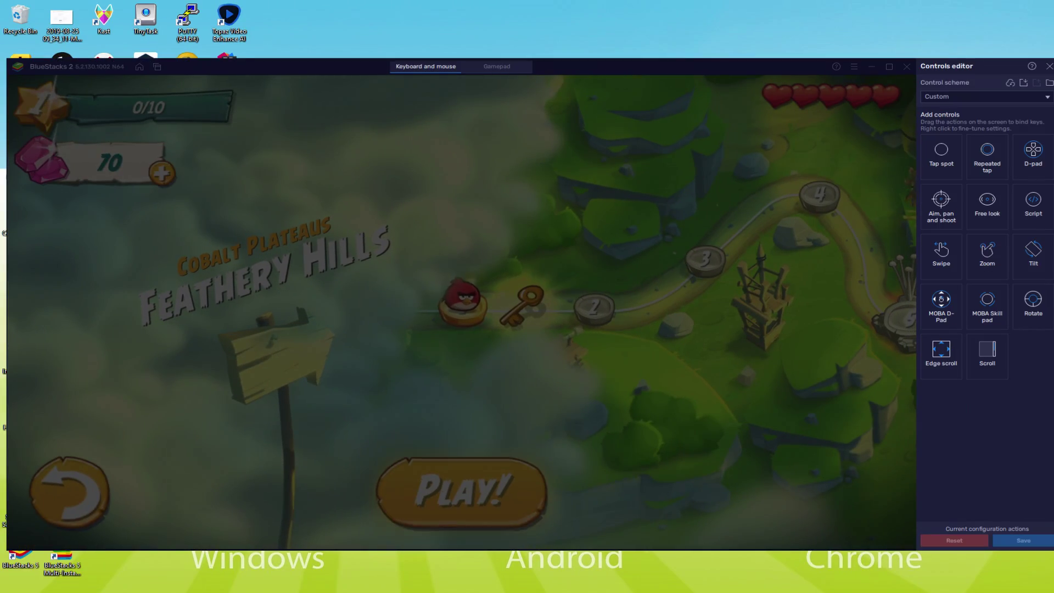
pyautogui.click(454, 487)
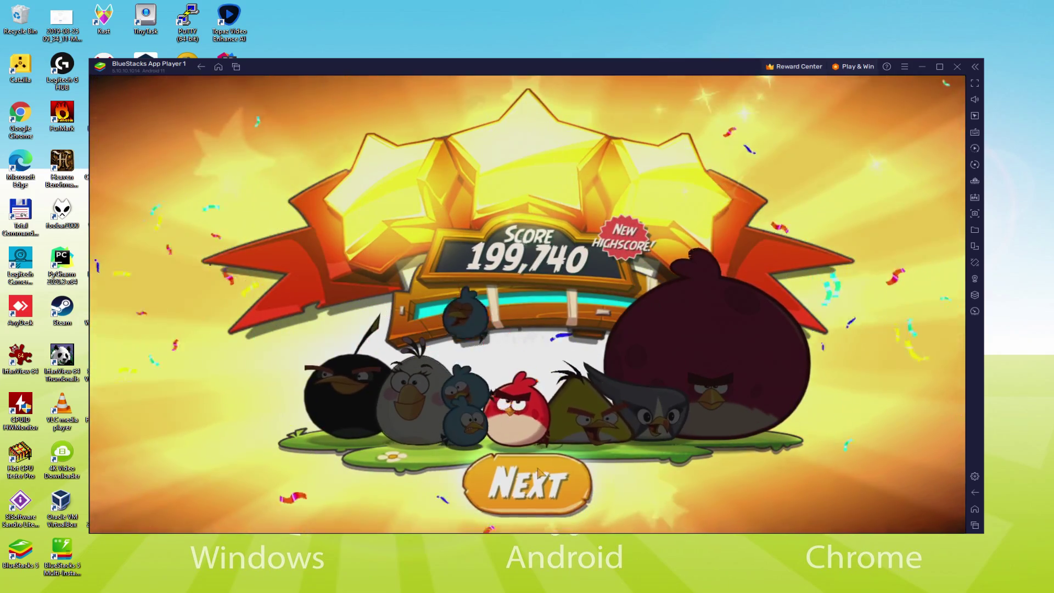
# Step: Continue past the high-score screen to the Feathery Hills level map
pyautogui.click(533, 485)
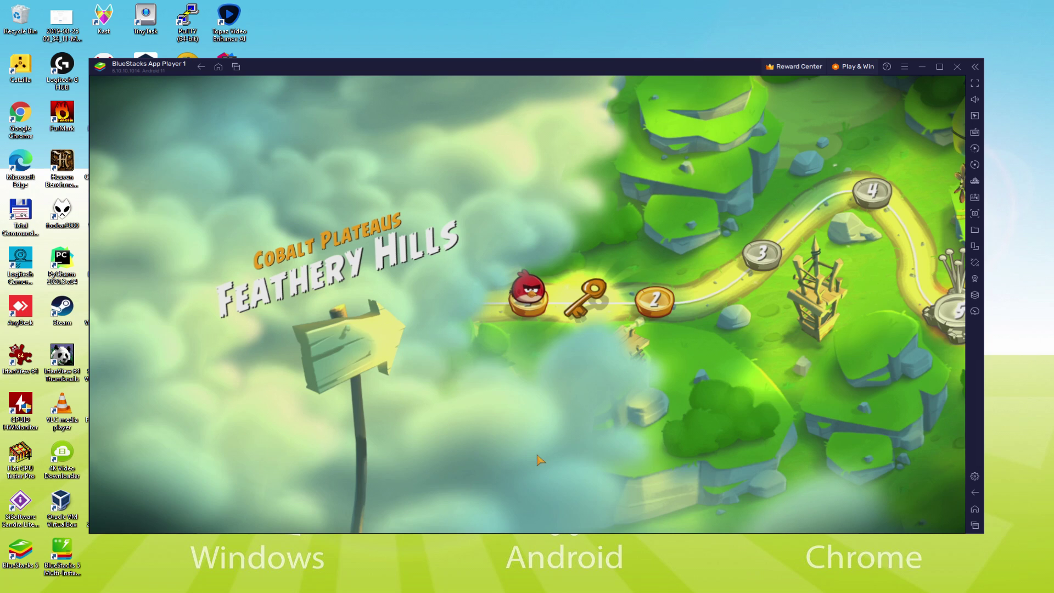